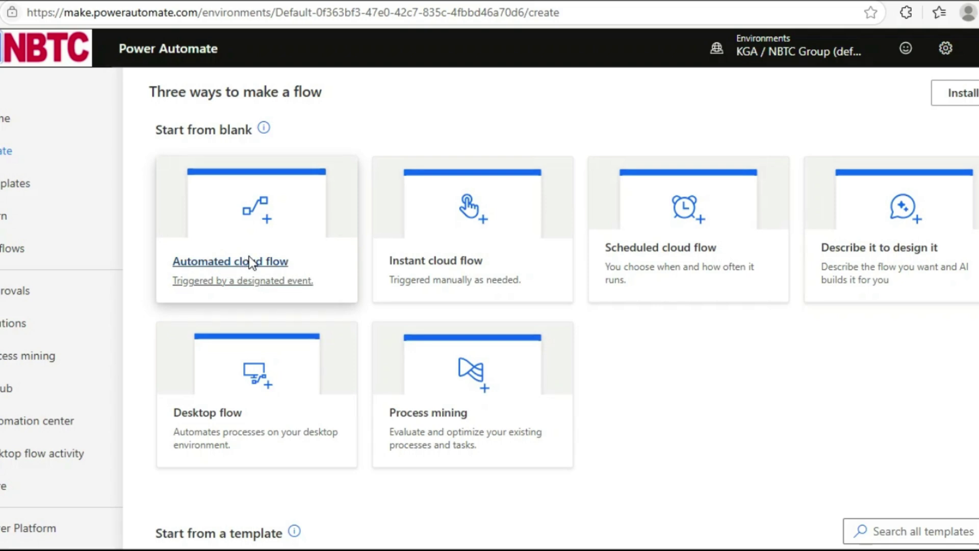
# Create the automated cloud flow 'Auto reply' with the Office 365 Outlook trigger When a new email arrives (V3).
pyautogui.click(249, 260)
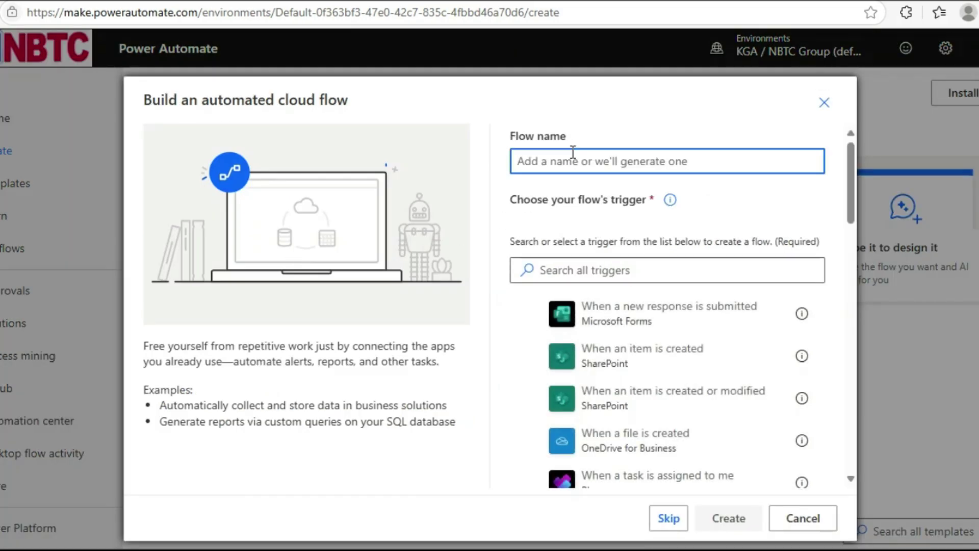
pyautogui.write('Auto reply')
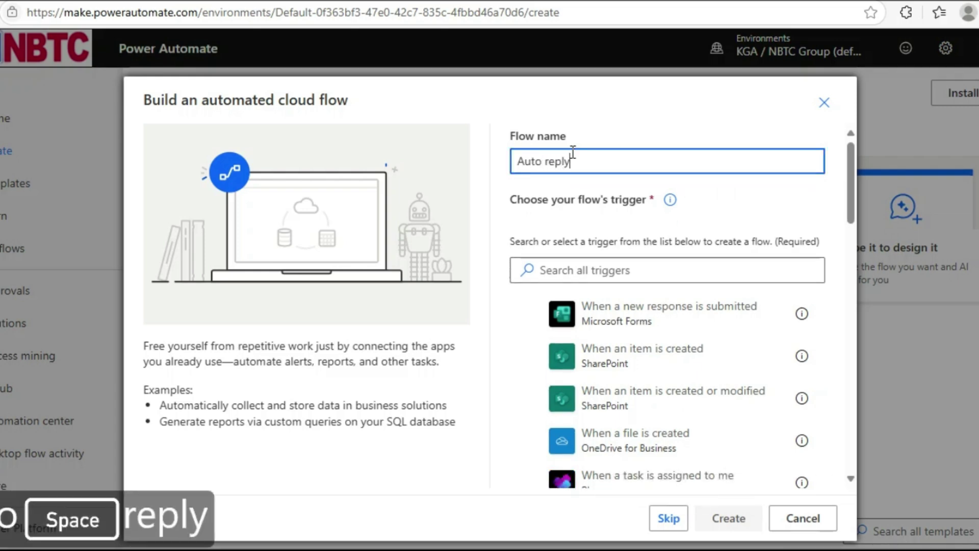
pyautogui.click(609, 269)
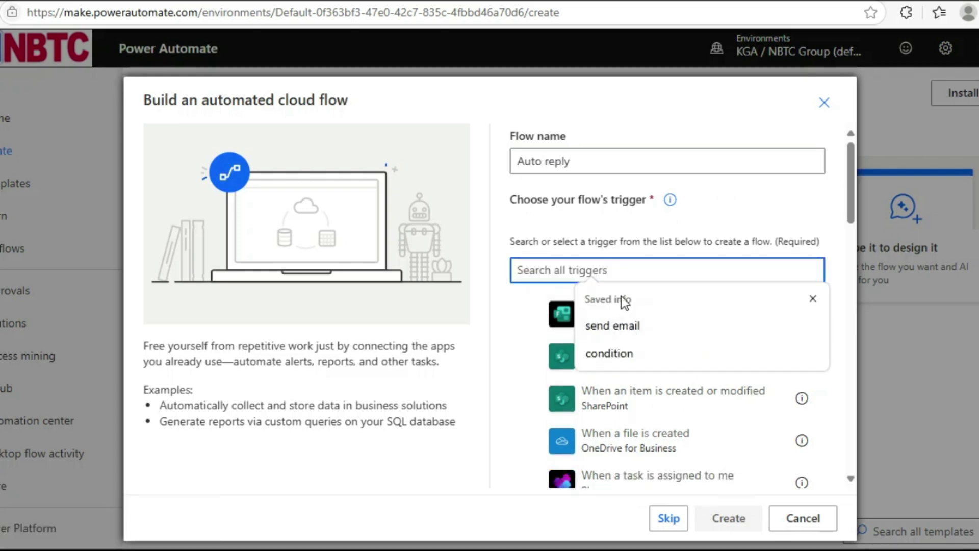
pyautogui.write('when a new email')
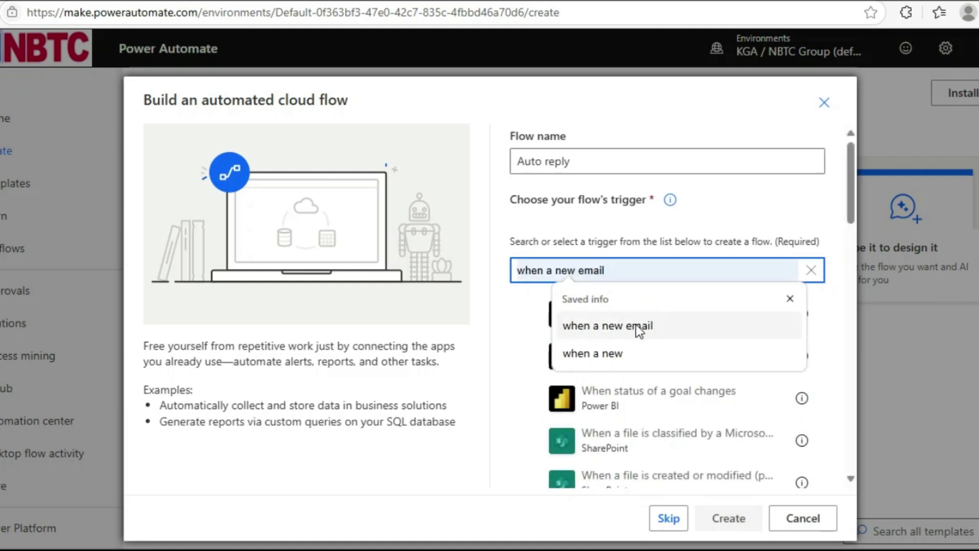
pyautogui.click(634, 326)
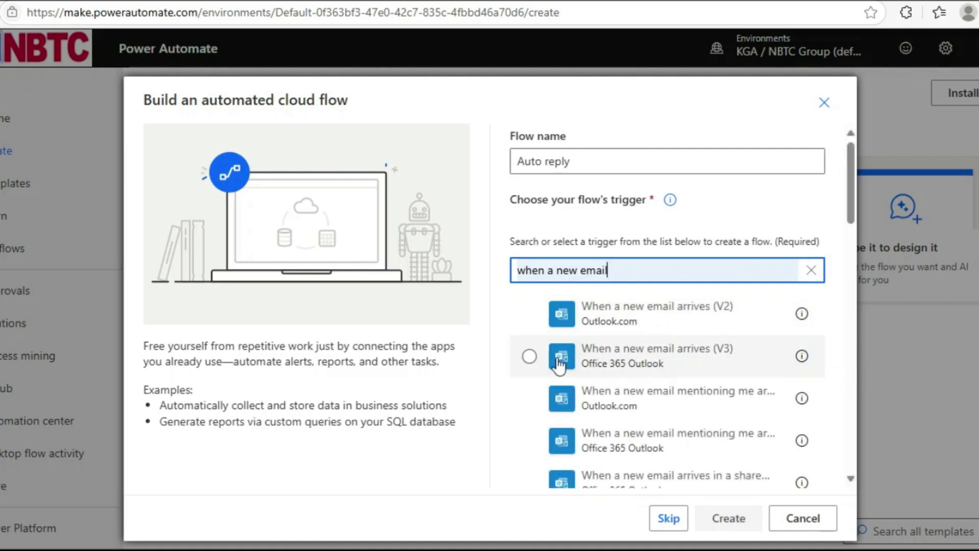
pyautogui.click(535, 356)
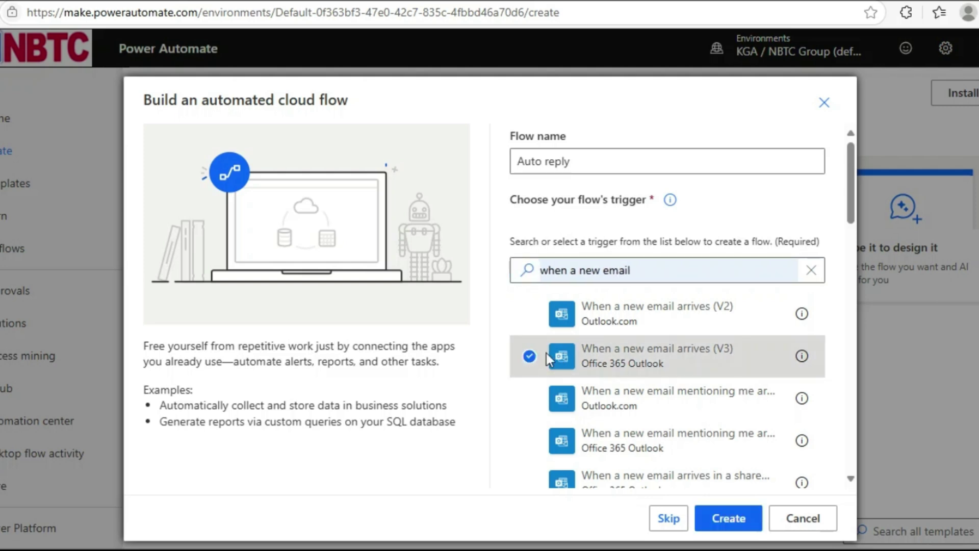
pyautogui.click(729, 519)
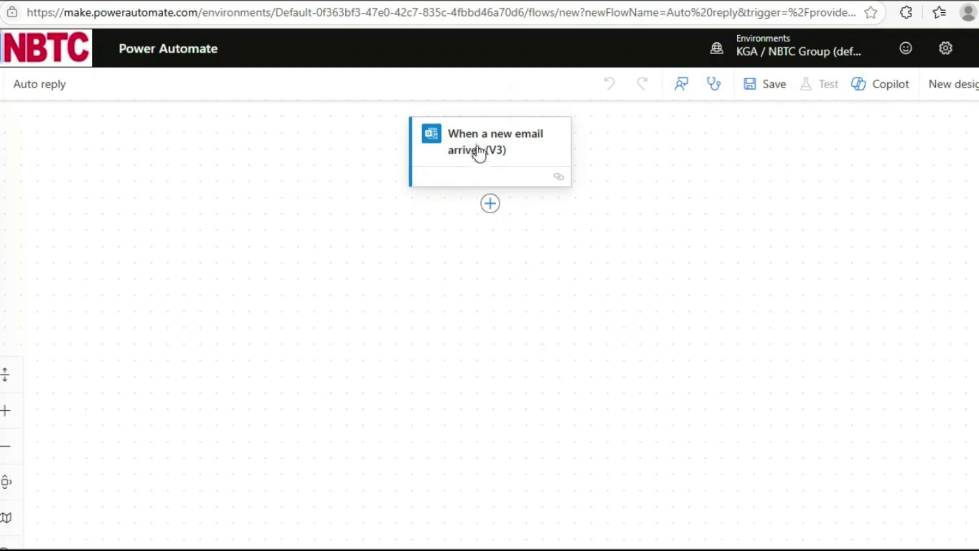
# Add Include Attachments, Only with Attachments and Folder to the trigger's advanced parameters.
pyautogui.click(510, 151)
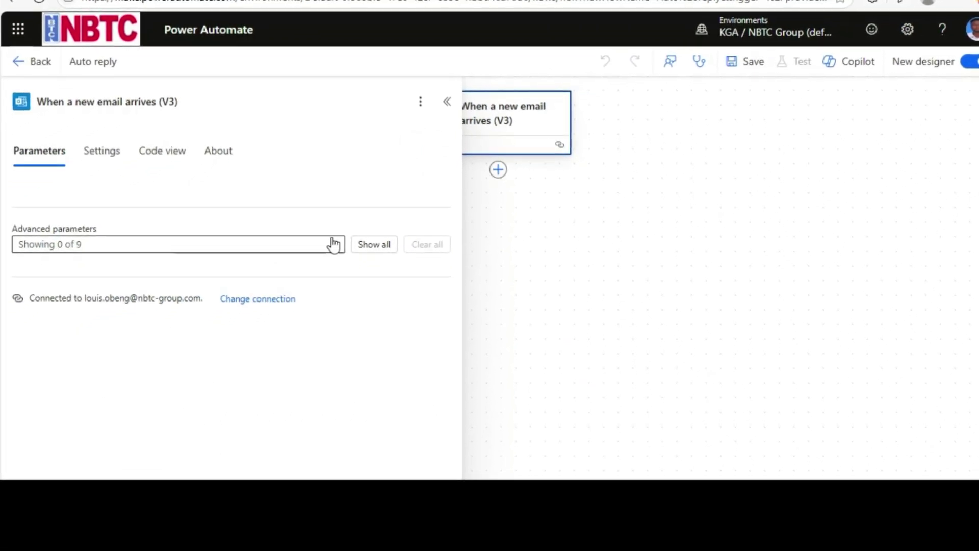
pyautogui.click(332, 248)
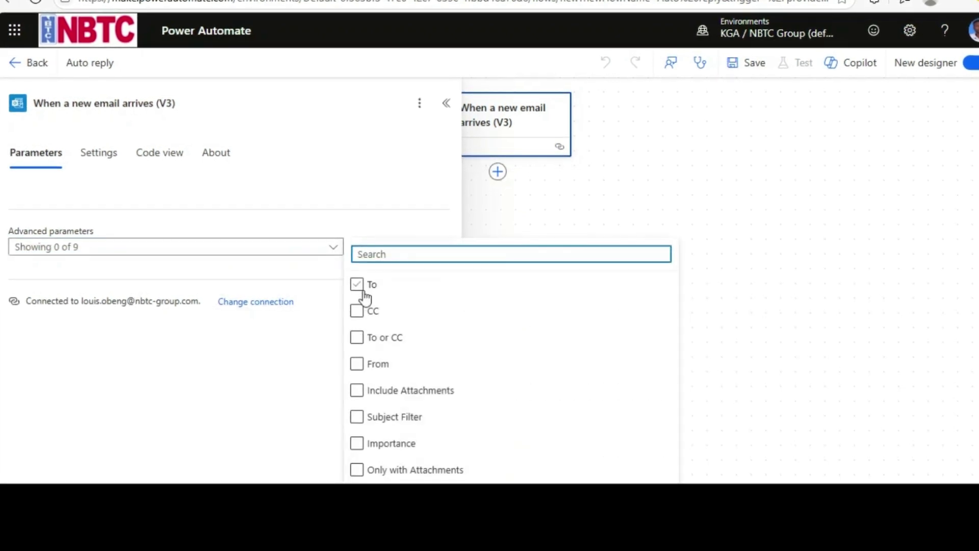
pyautogui.click(356, 393)
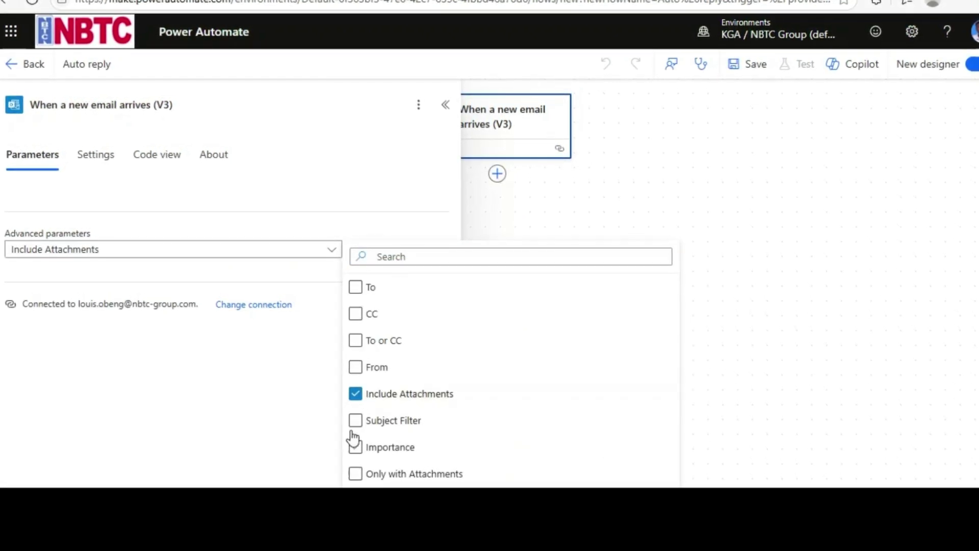
pyautogui.click(355, 476)
pyautogui.click(356, 505)
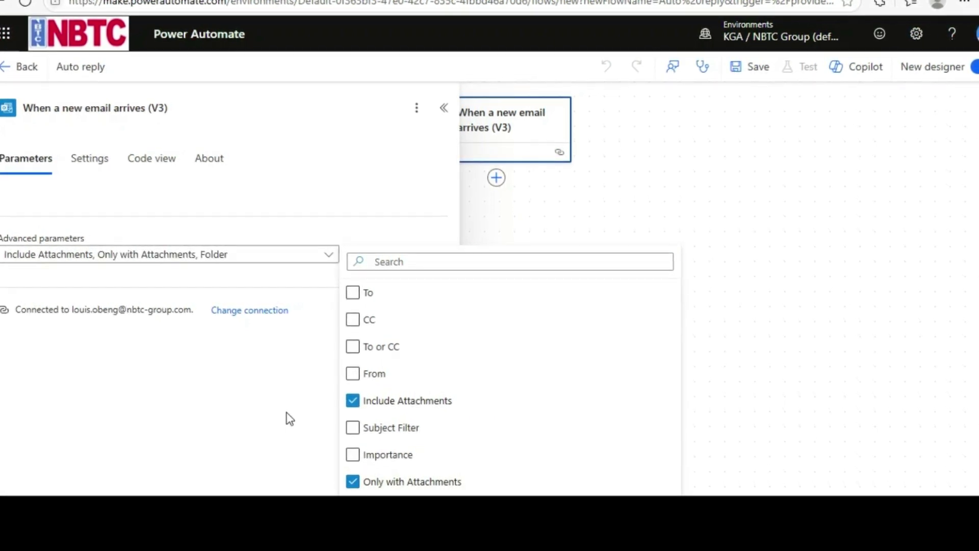
pyautogui.click(286, 415)
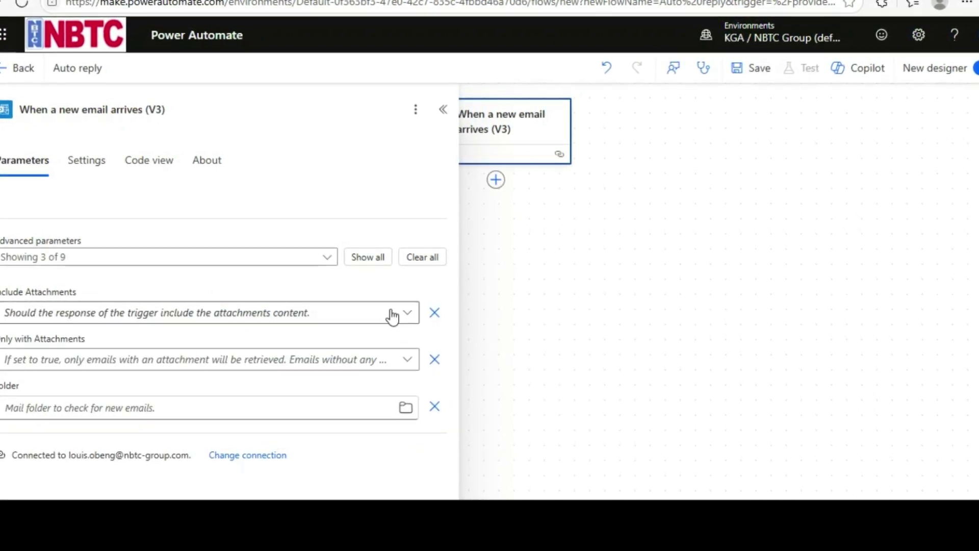
# Set Include Attachments and Only with Attachments to No, and set Folder to Inbox.
pyautogui.click(406, 315)
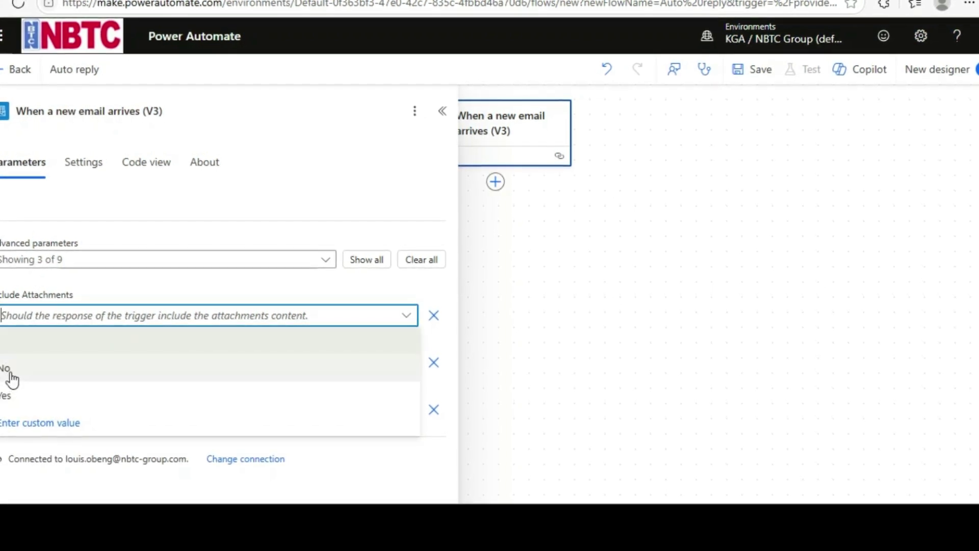
pyautogui.click(13, 380)
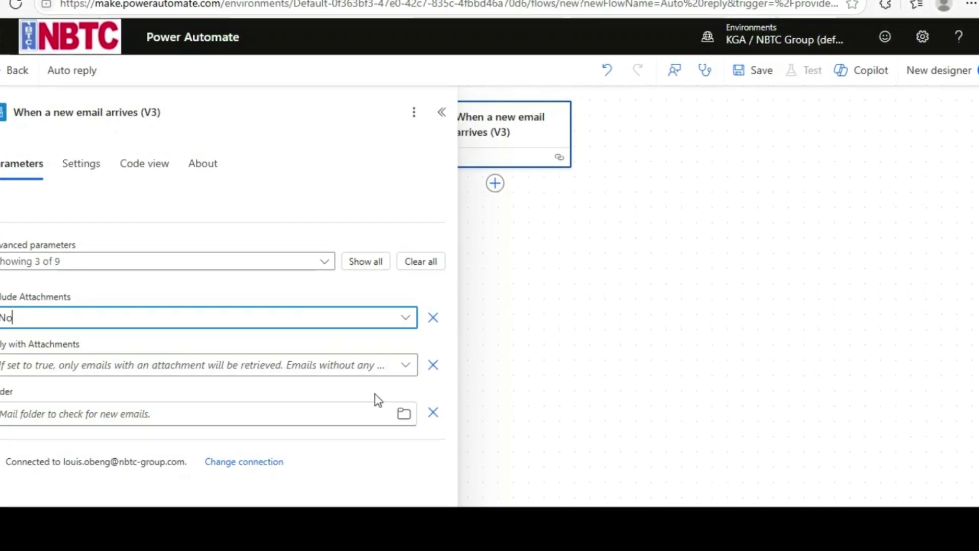
pyautogui.click(406, 365)
pyautogui.click(10, 422)
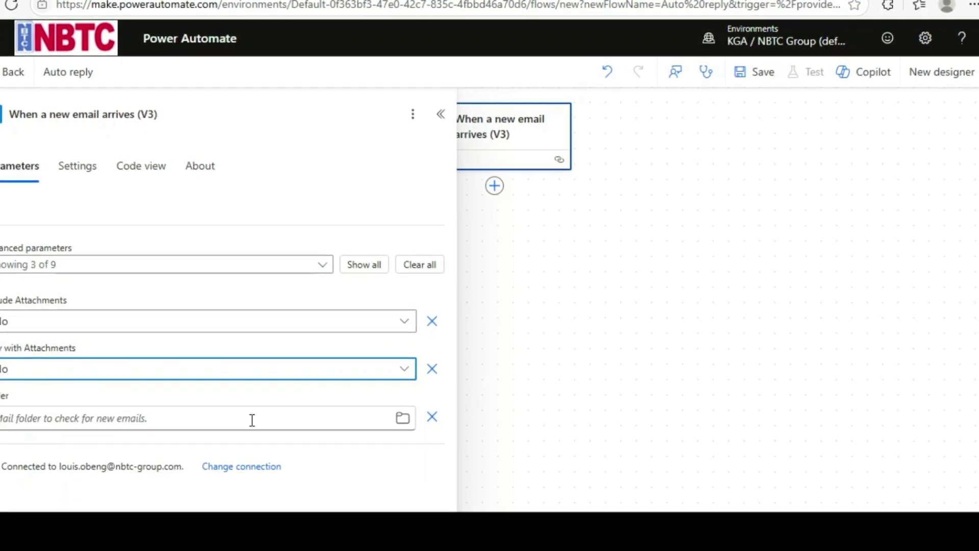
pyautogui.click(400, 421)
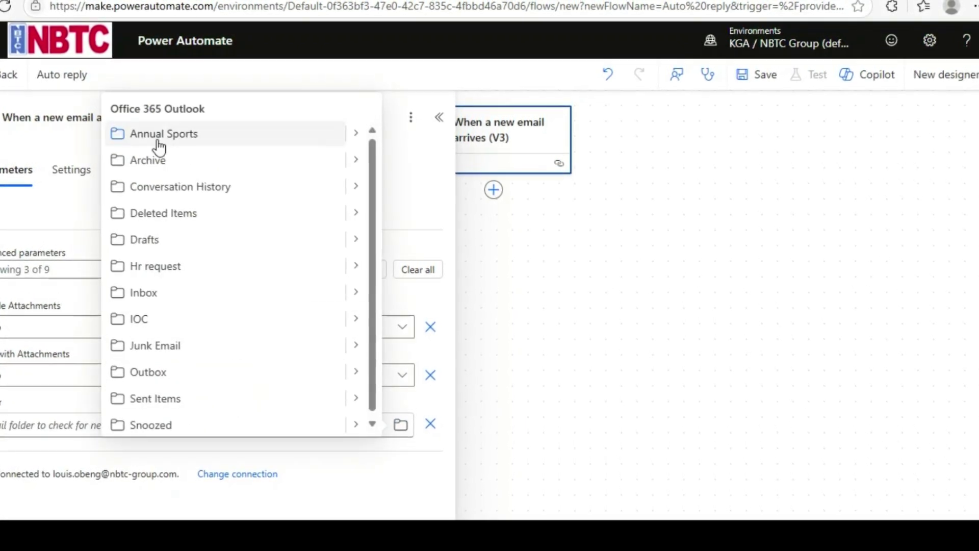
pyautogui.click(147, 293)
pyautogui.click(515, 203)
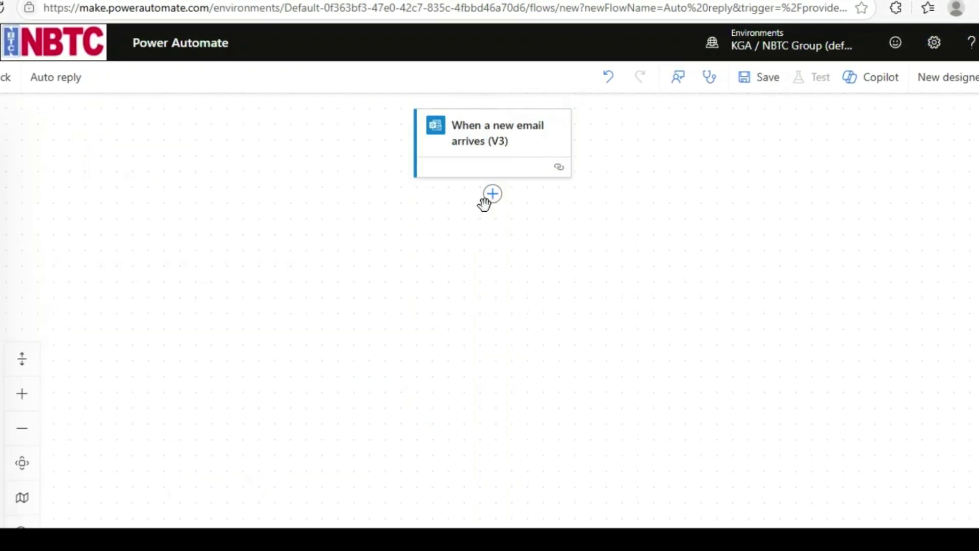
# Insert a Condition action below the email trigger, found by searching 'condition'.
pyautogui.click(492, 194)
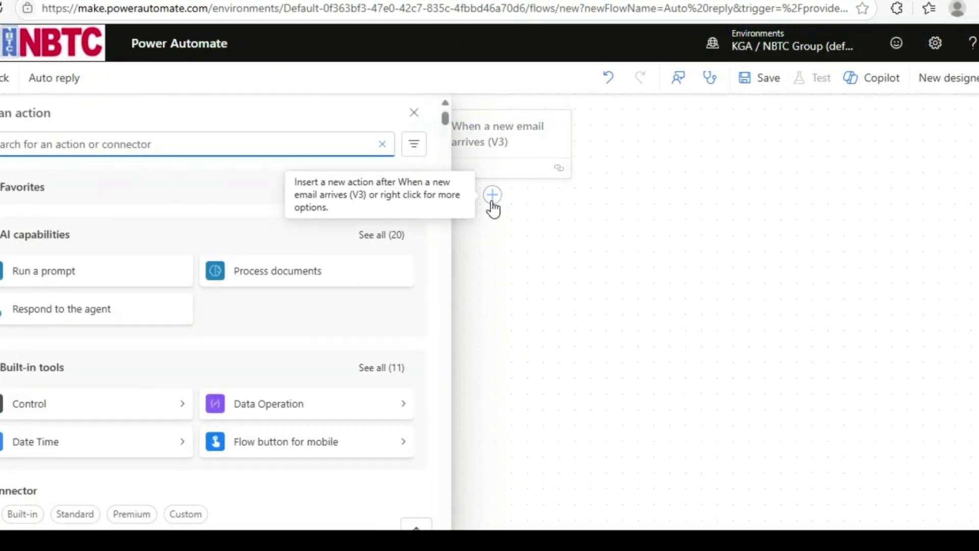
pyautogui.click(138, 145)
pyautogui.write('c')
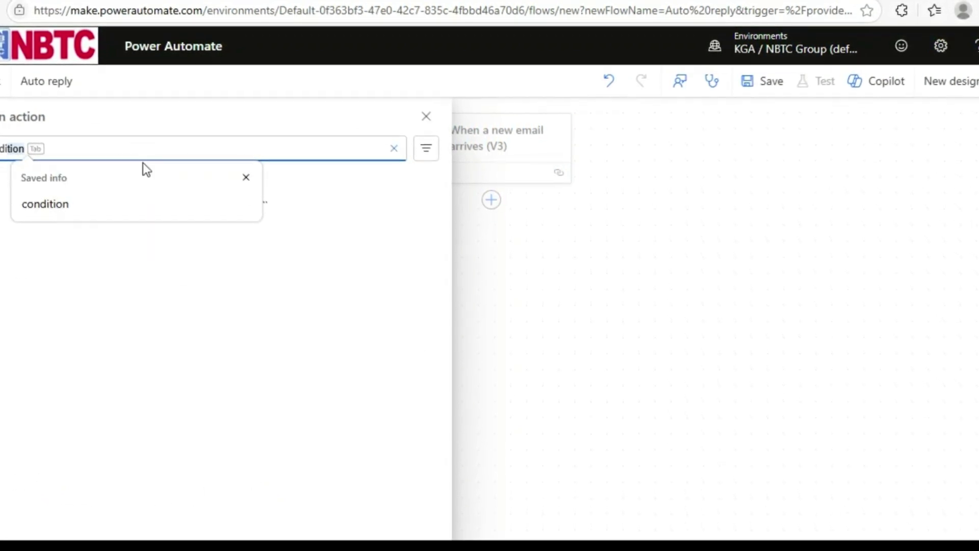
pyautogui.click(96, 204)
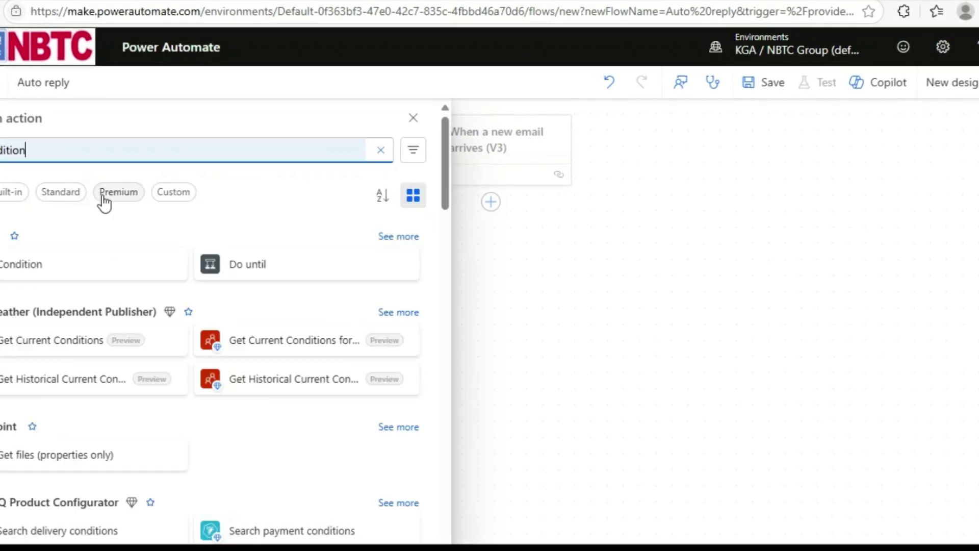
pyautogui.click(57, 265)
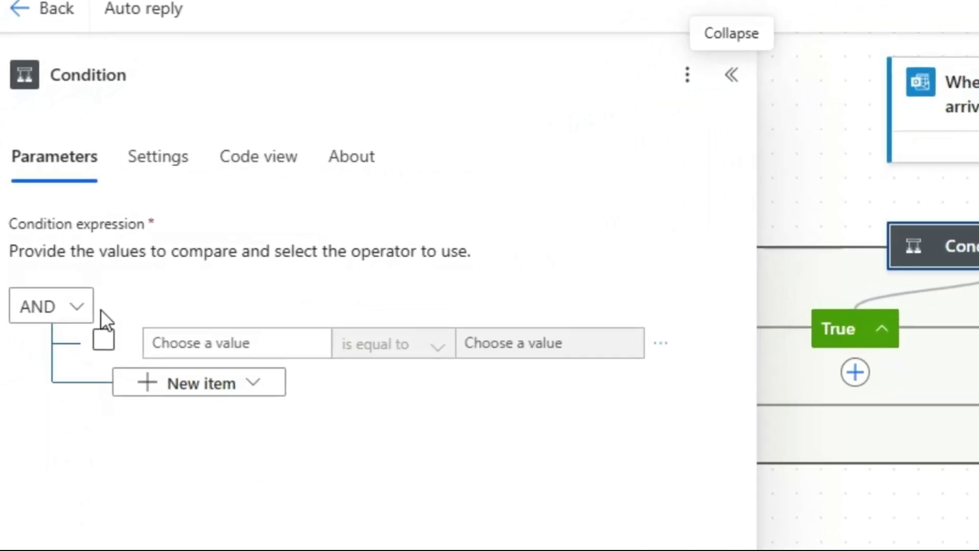
# Replace the first chosen From value with Subject, and compare it 'is equal to' urgent.
pyautogui.click(248, 350)
pyautogui.click(157, 336)
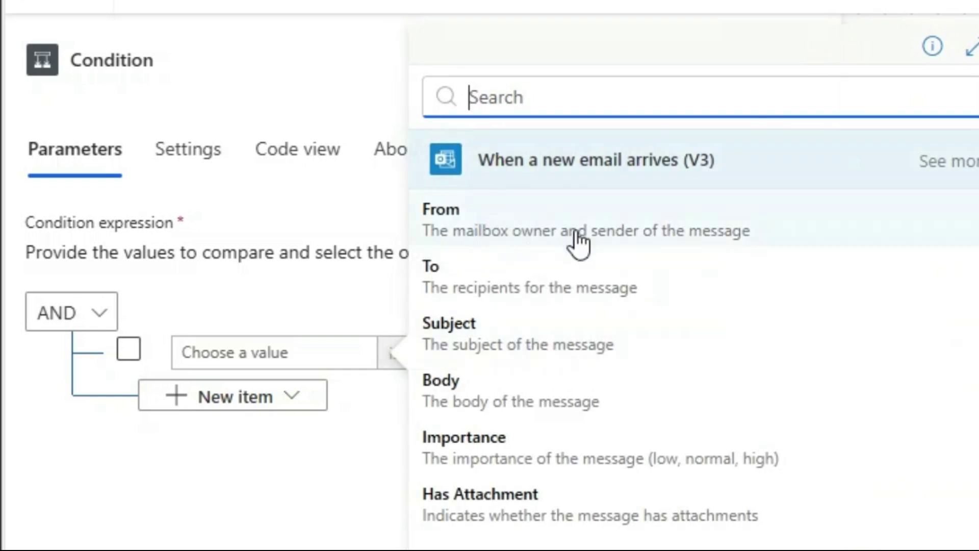
pyautogui.click(518, 227)
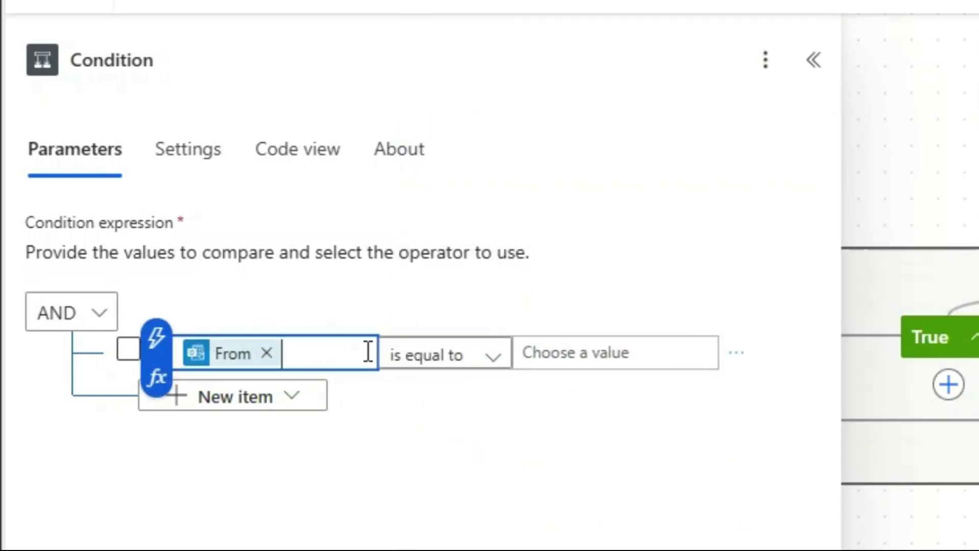
pyautogui.click(572, 354)
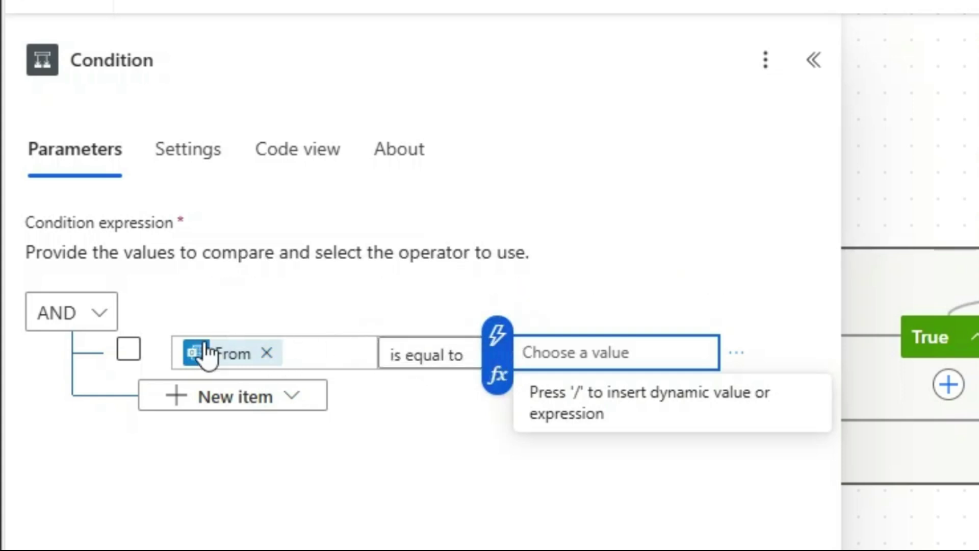
pyautogui.click(266, 354)
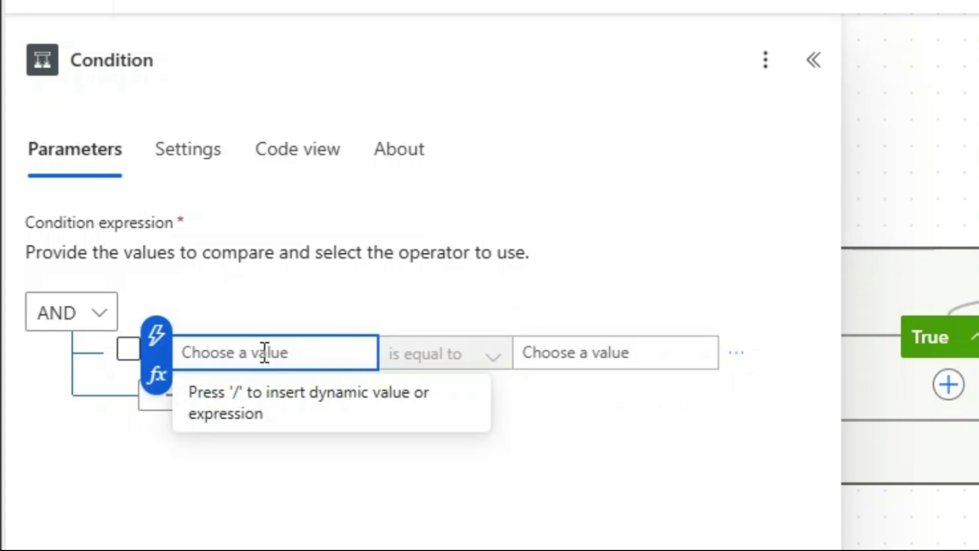
pyautogui.write('Subject')
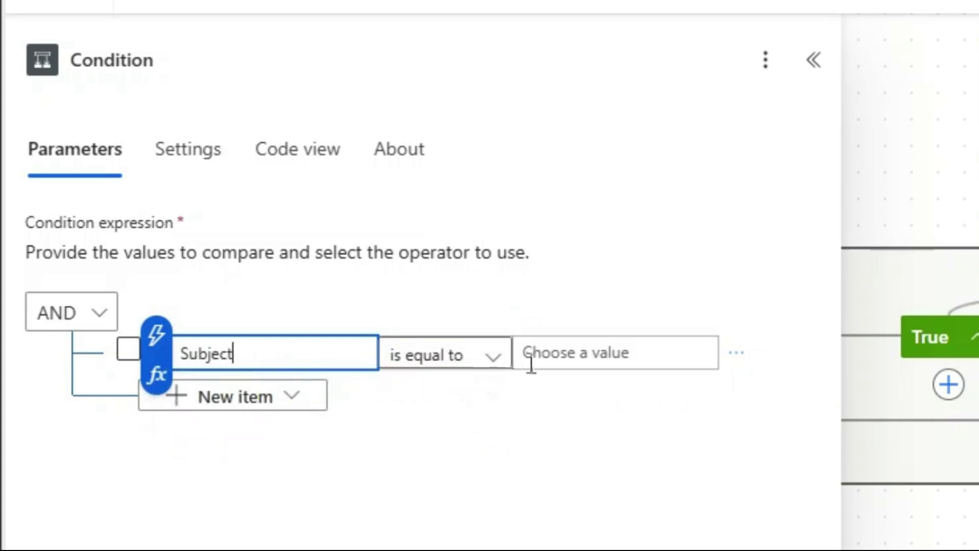
pyautogui.click(544, 354)
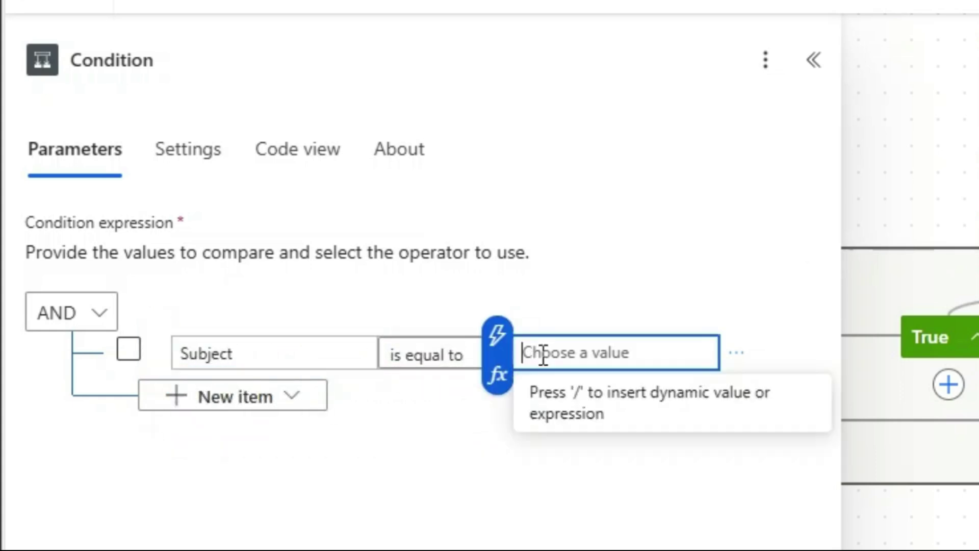
pyautogui.write('urgent')
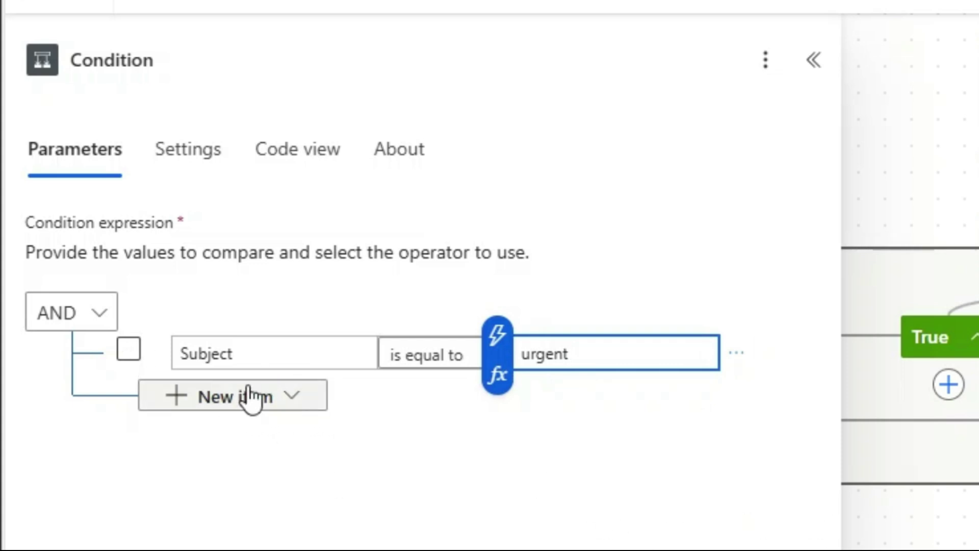
pyautogui.click(294, 403)
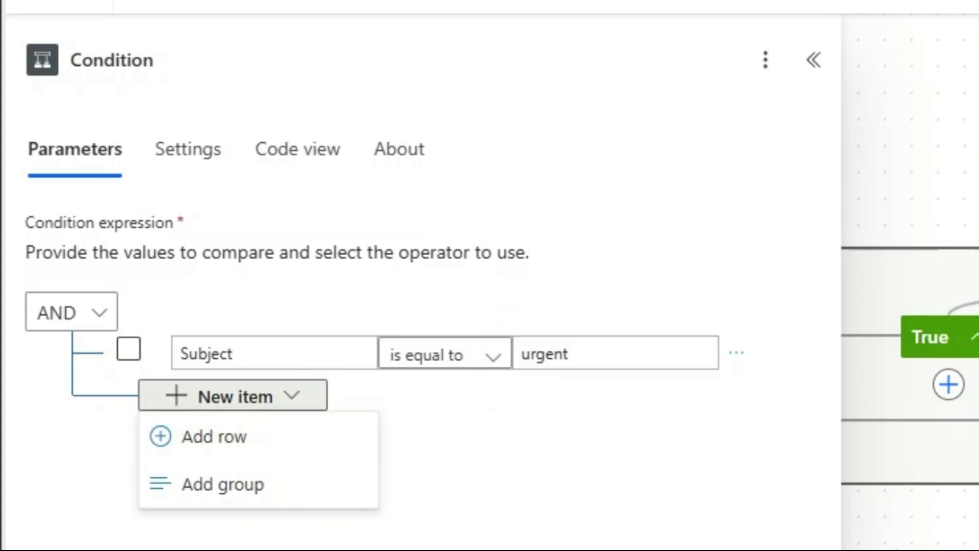
pyautogui.click(903, 543)
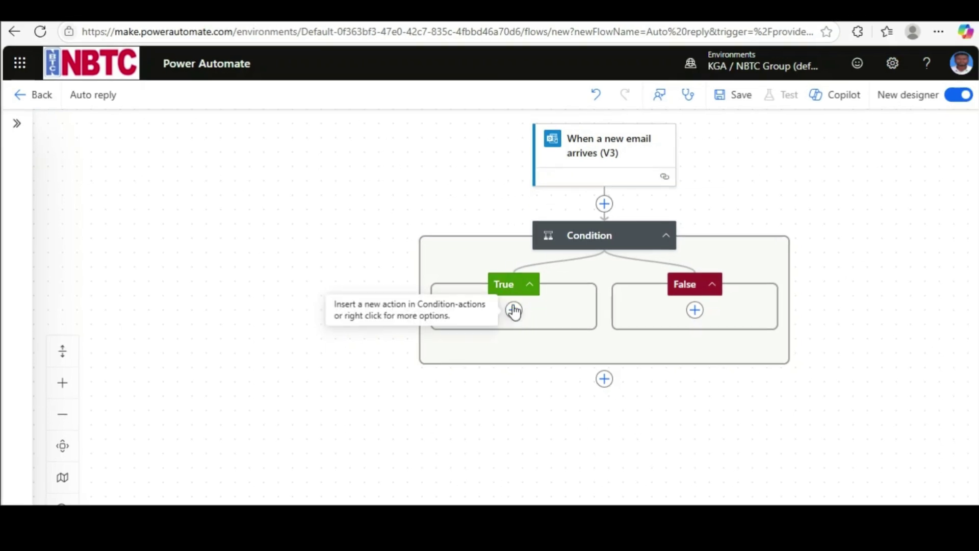
# Add Office 365 Outlook's Send an email (V2) action under the True branch.
pyautogui.click(513, 311)
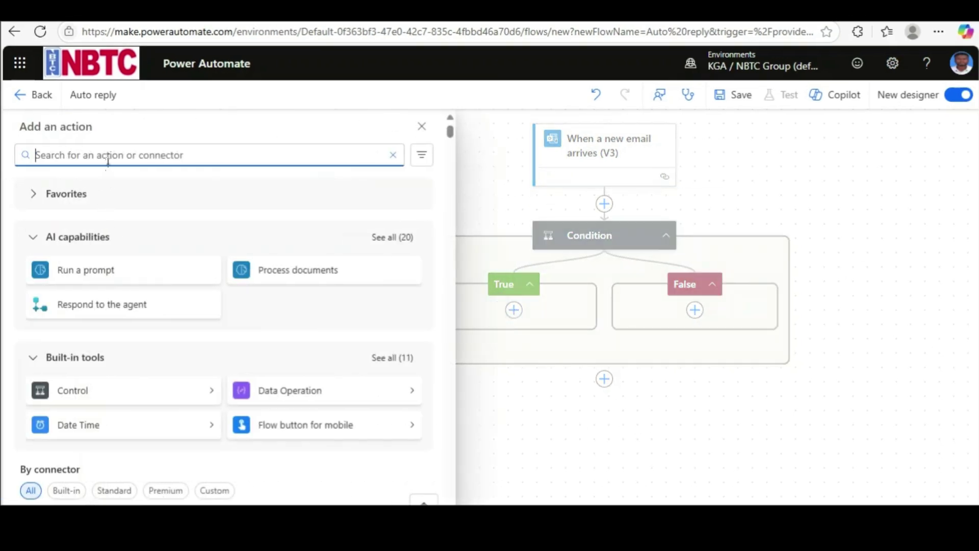
pyautogui.write('send email')
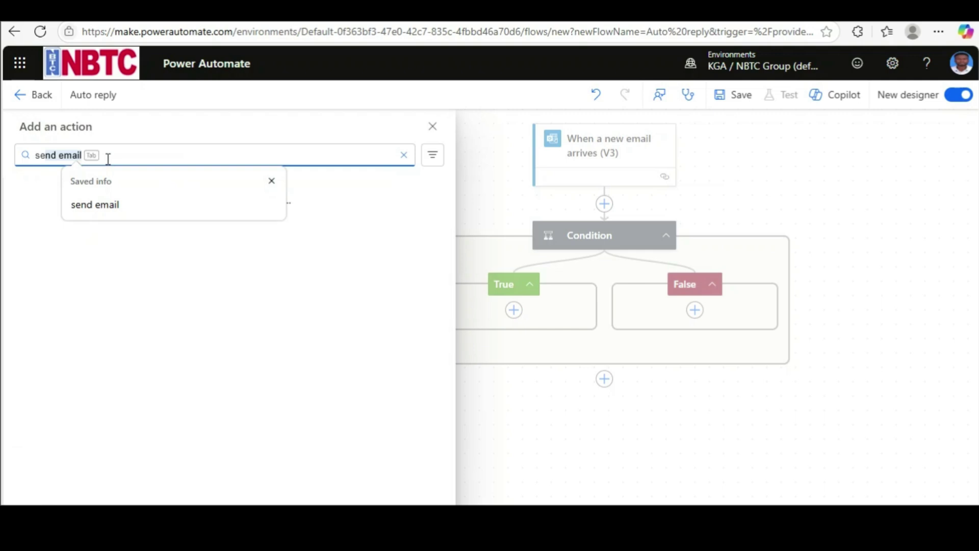
pyautogui.click(116, 206)
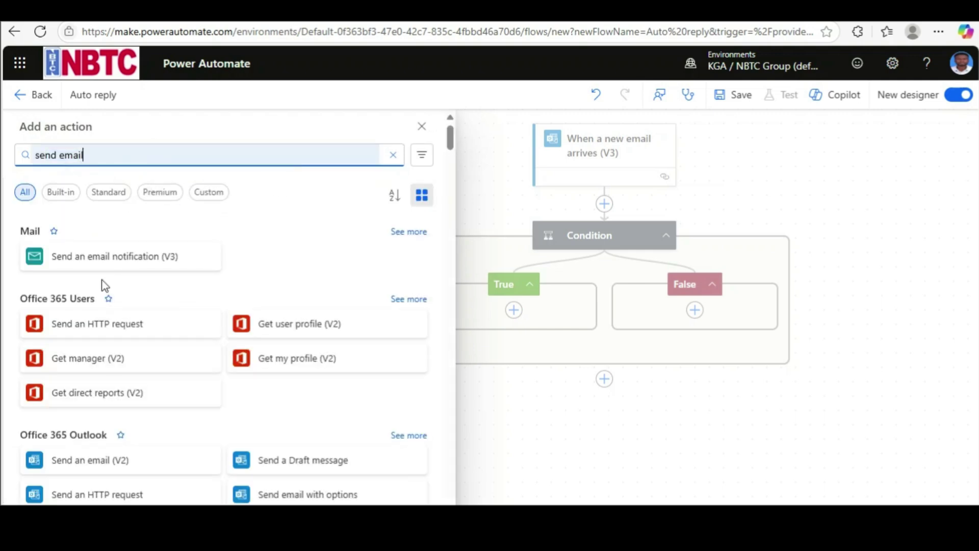
pyautogui.scroll(-2, 95, 245)
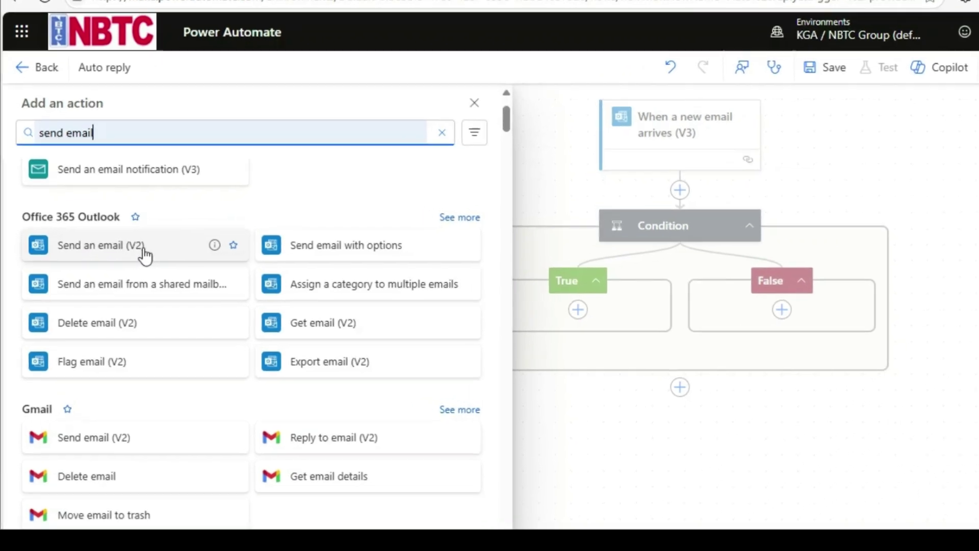
pyautogui.click(216, 234)
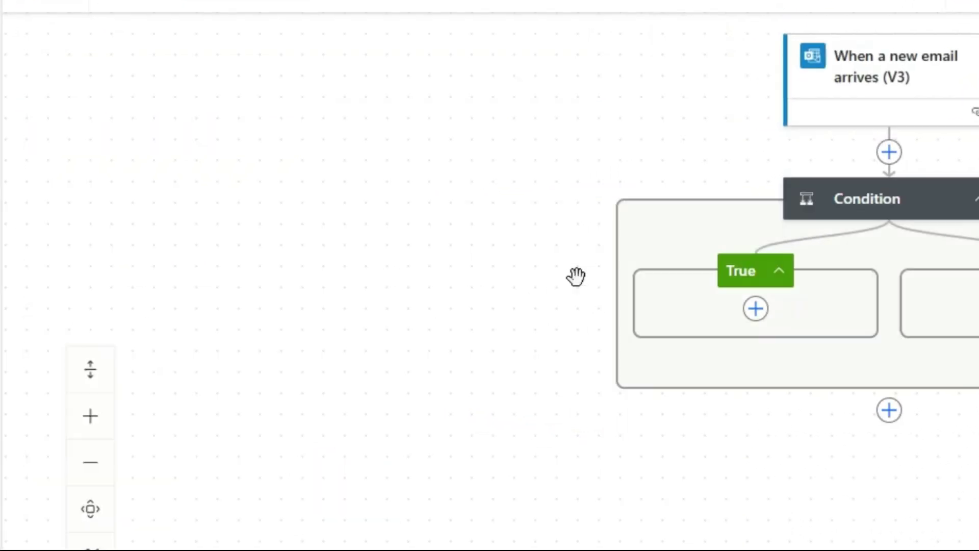
pyautogui.click(215, 206)
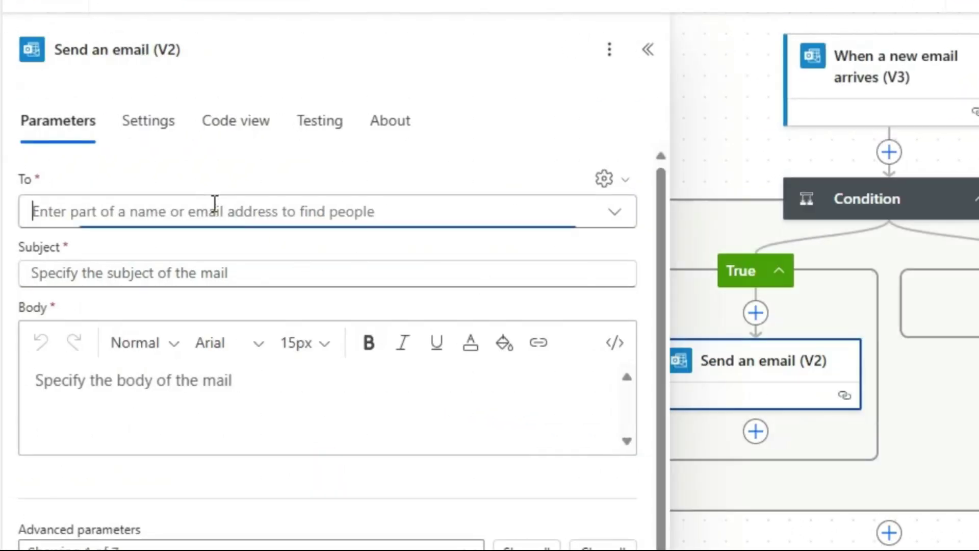
# Enable dynamic content in the To field and insert the trigger's From address.
pyautogui.click(625, 185)
pyautogui.click(556, 216)
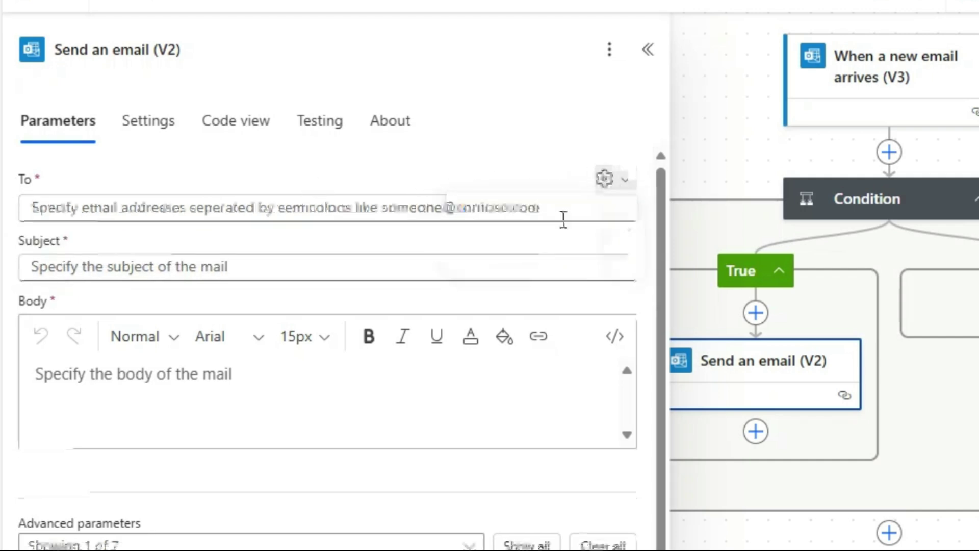
pyautogui.click(566, 206)
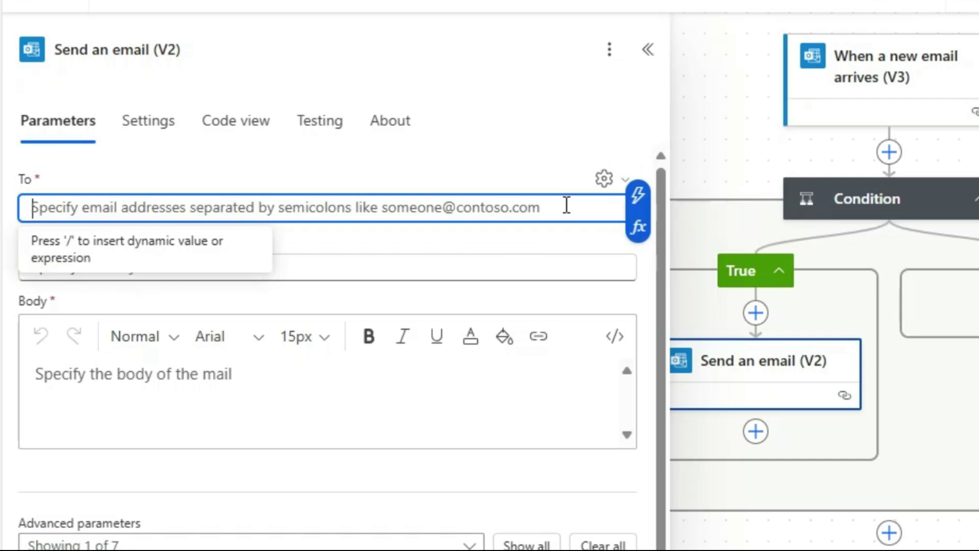
pyautogui.click(639, 197)
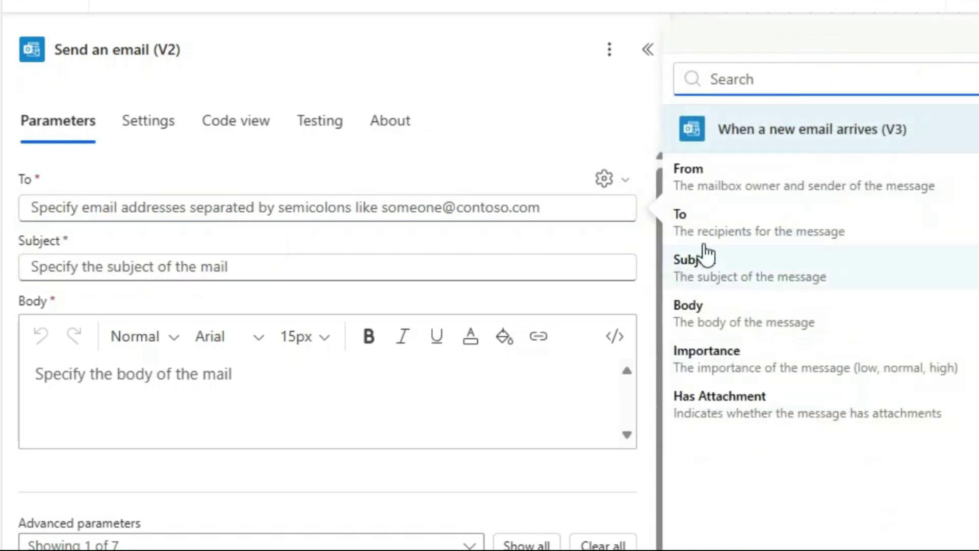
pyautogui.click(724, 181)
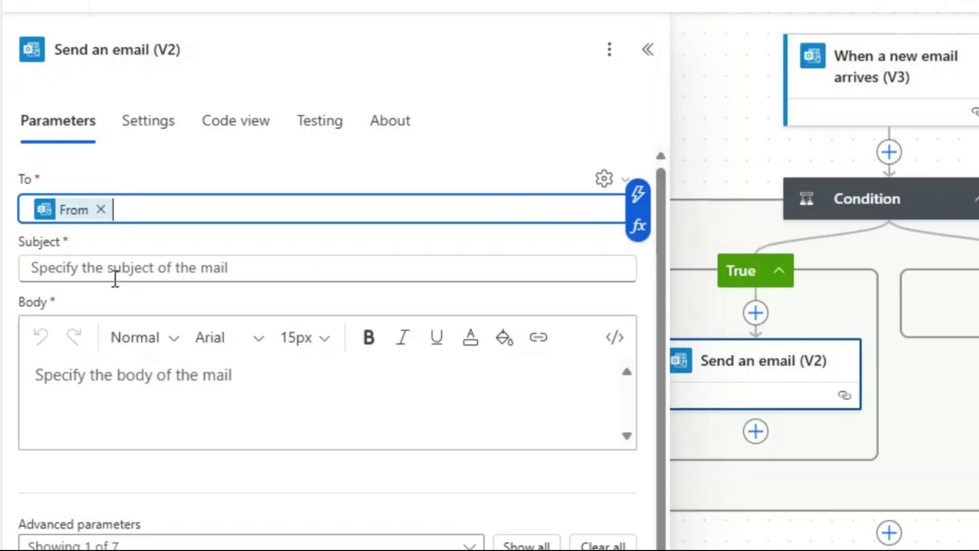
# Set the reply subject to 'Re: ' followed by the incoming email's Subject token.
pyautogui.click(104, 274)
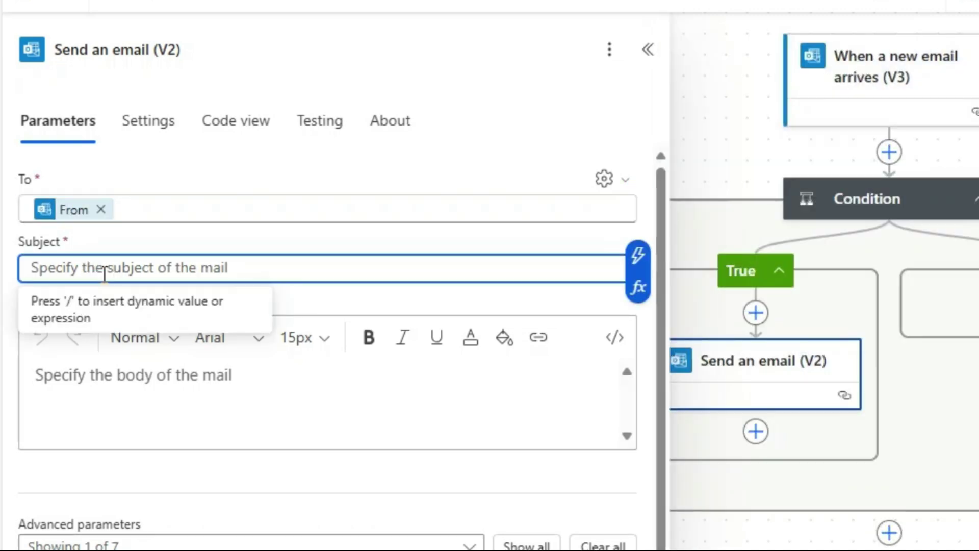
pyautogui.write('Re')
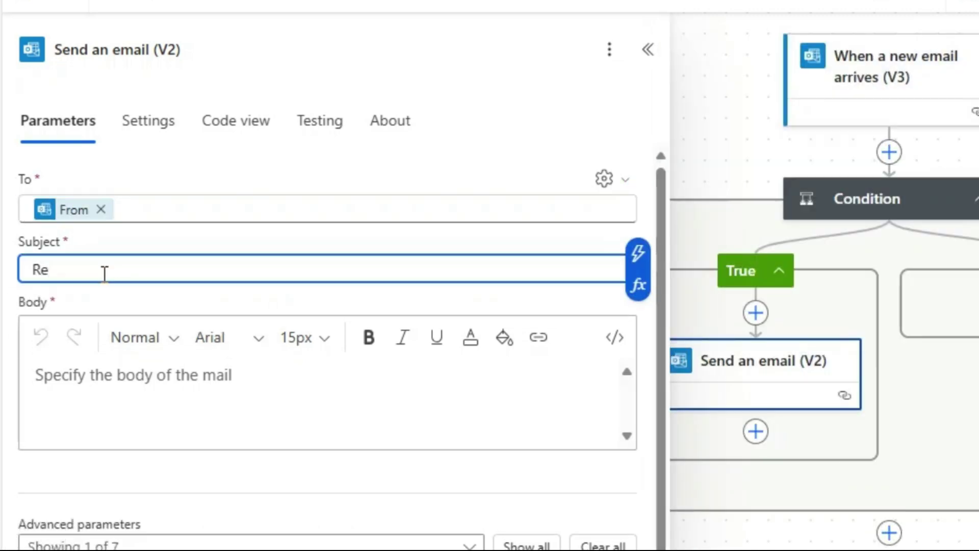
pyautogui.write(':')
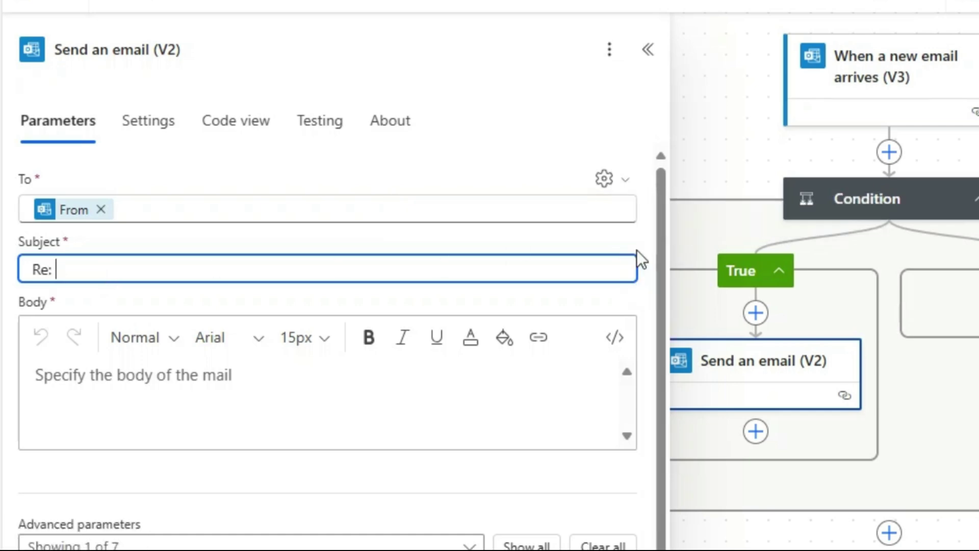
pyautogui.click(639, 254)
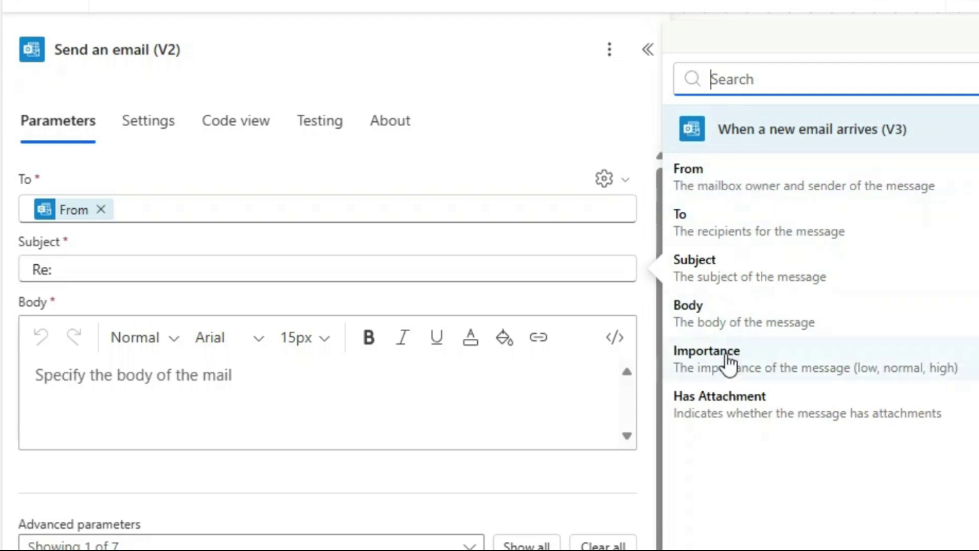
pyautogui.click(705, 271)
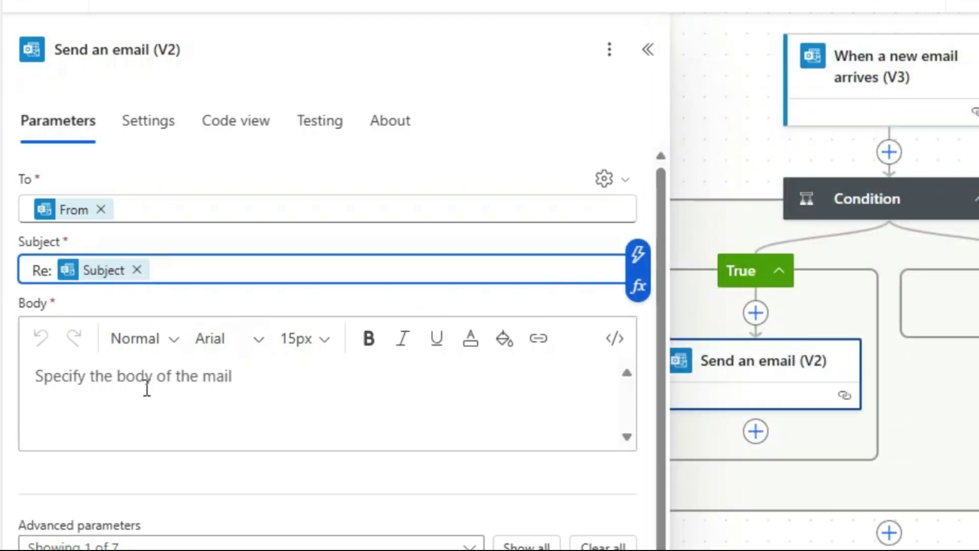
pyautogui.click(147, 389)
# Enter 'Thank you for this message' as the reply body.
pyautogui.write('Tha')
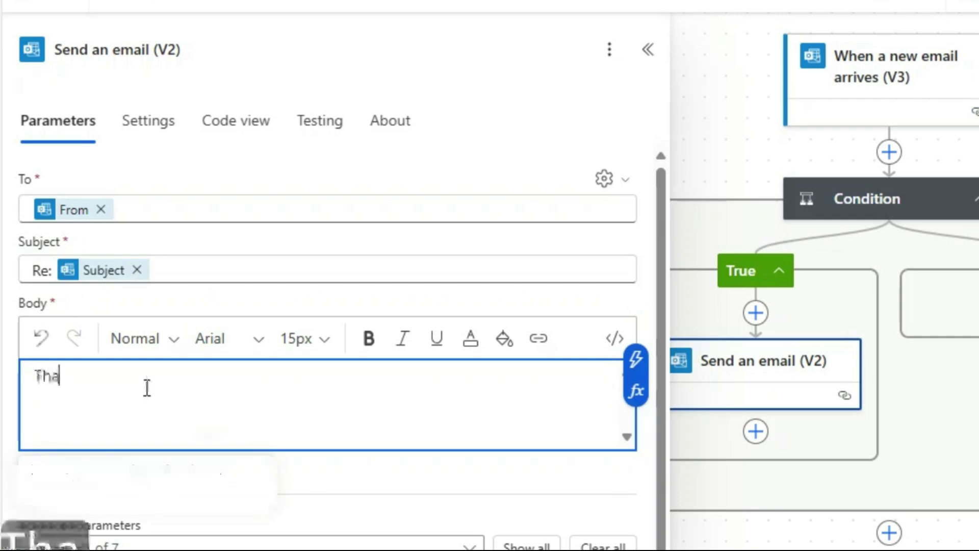
pyautogui.write('nk y')
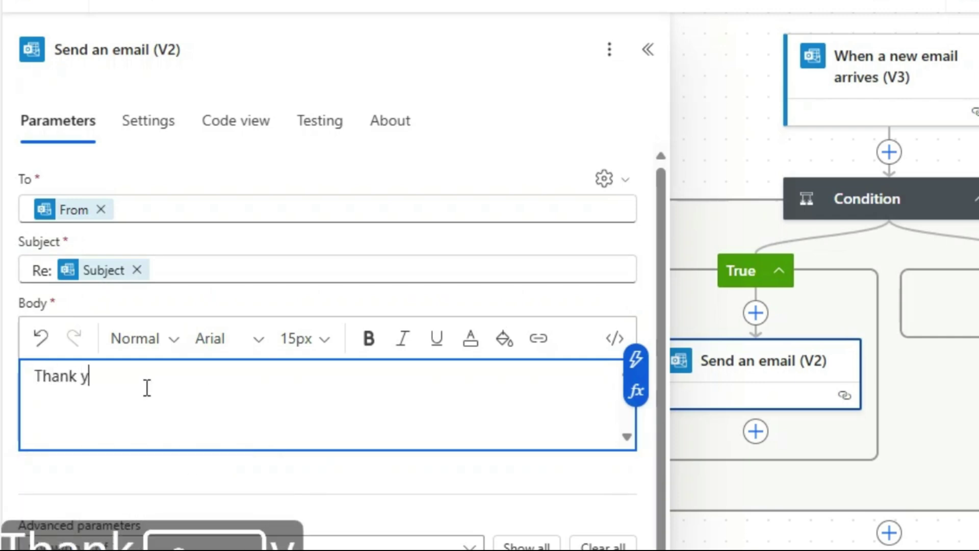
pyautogui.write('ou fo')
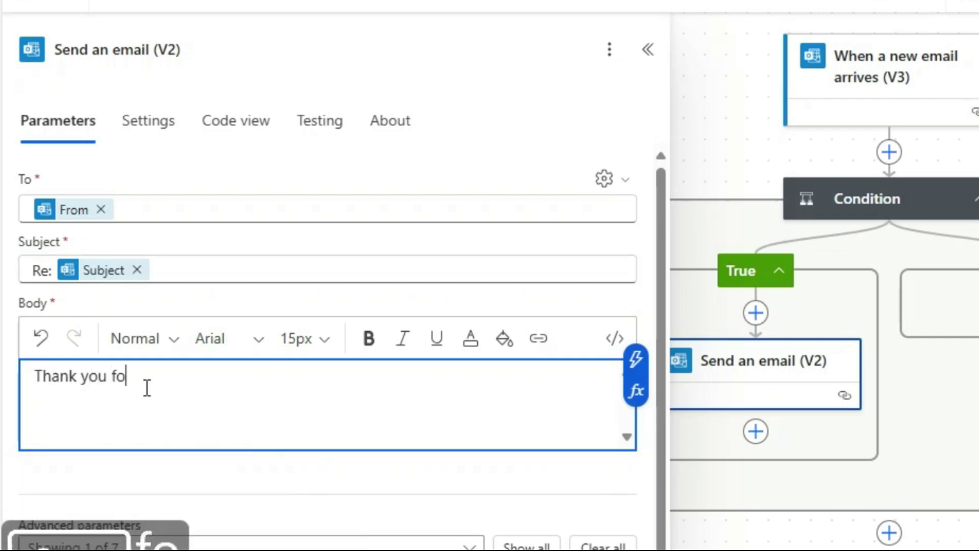
pyautogui.write('r this me')
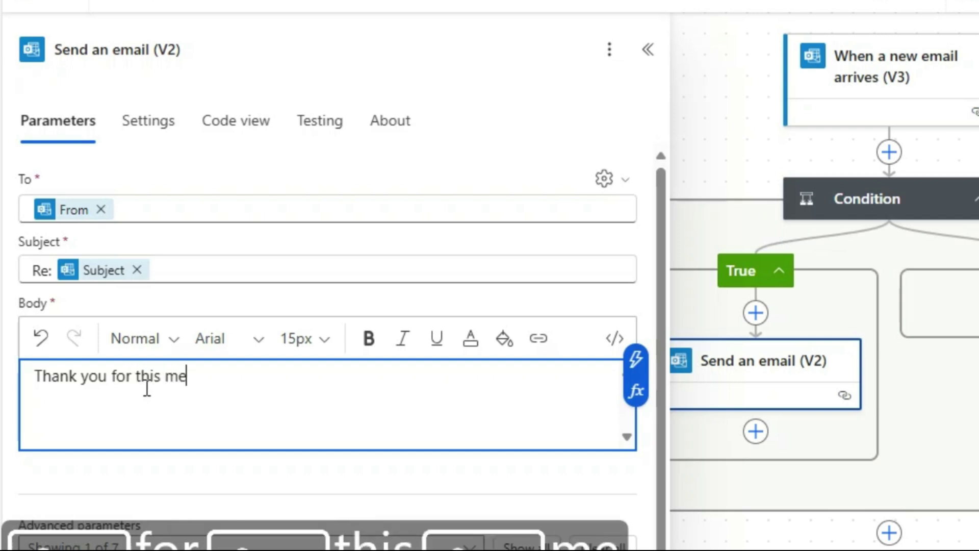
pyautogui.write('ssage')
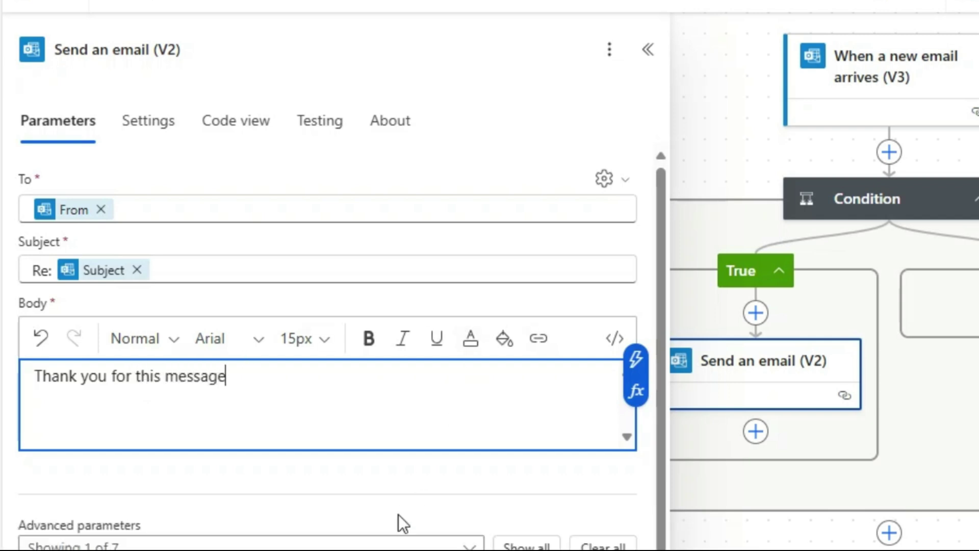
pyautogui.click(734, 532)
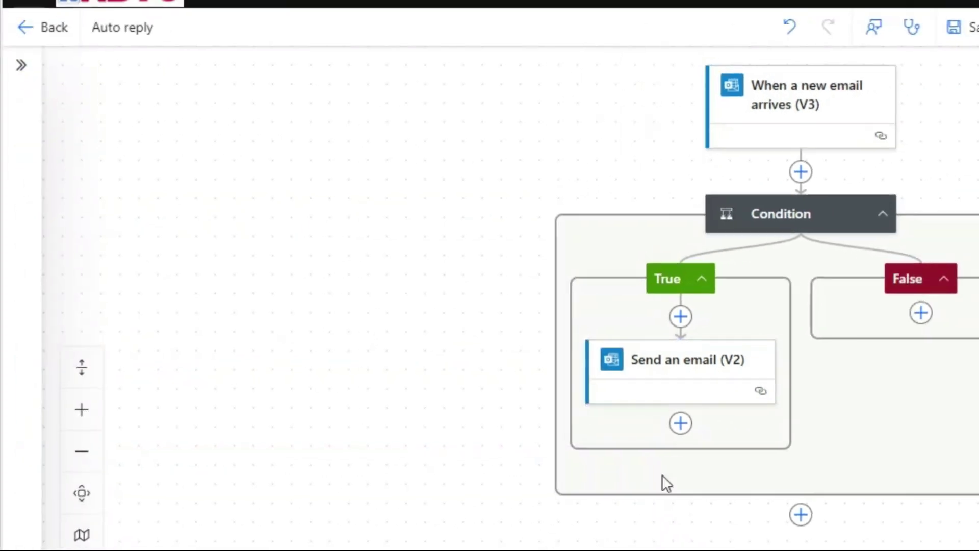
# Save the flow using the toolbar's Save button.
pyautogui.click(973, 28)
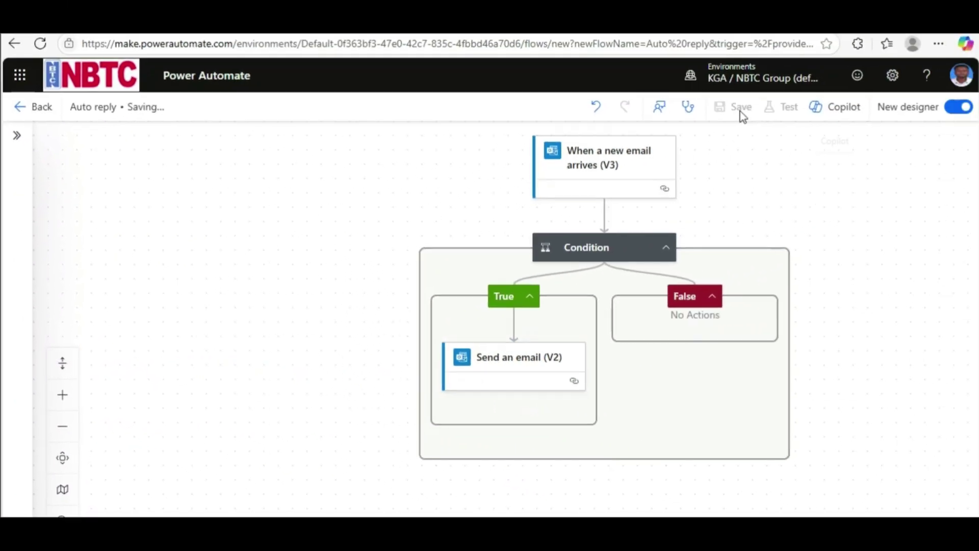